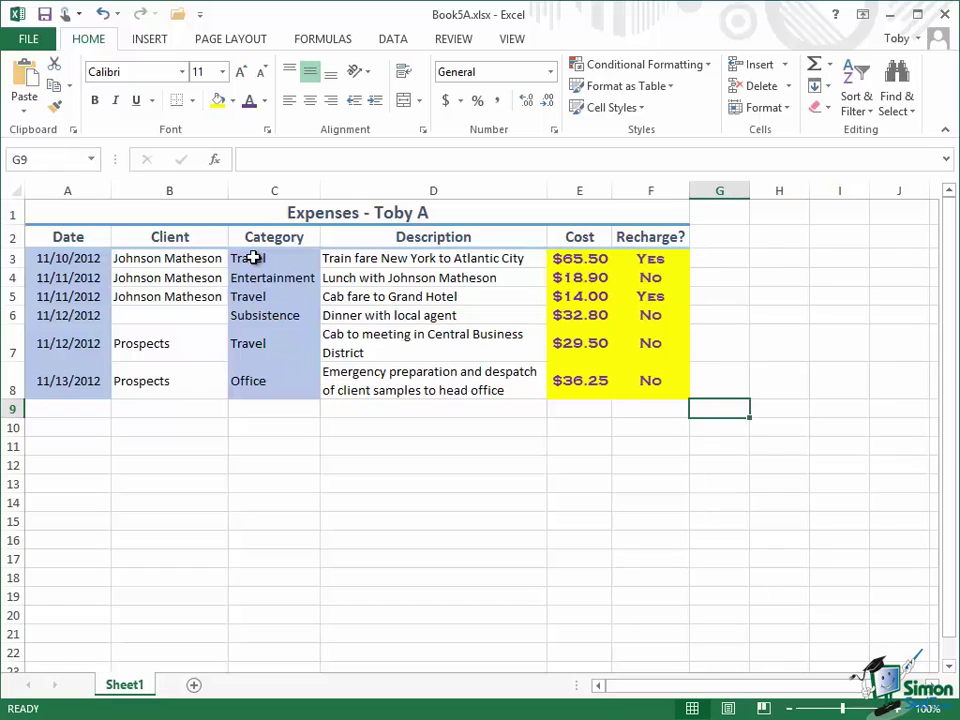
Step: Reset the Category entries in C3:C8 to the Normal cell style
left_click_drag(254, 258, 246, 393)
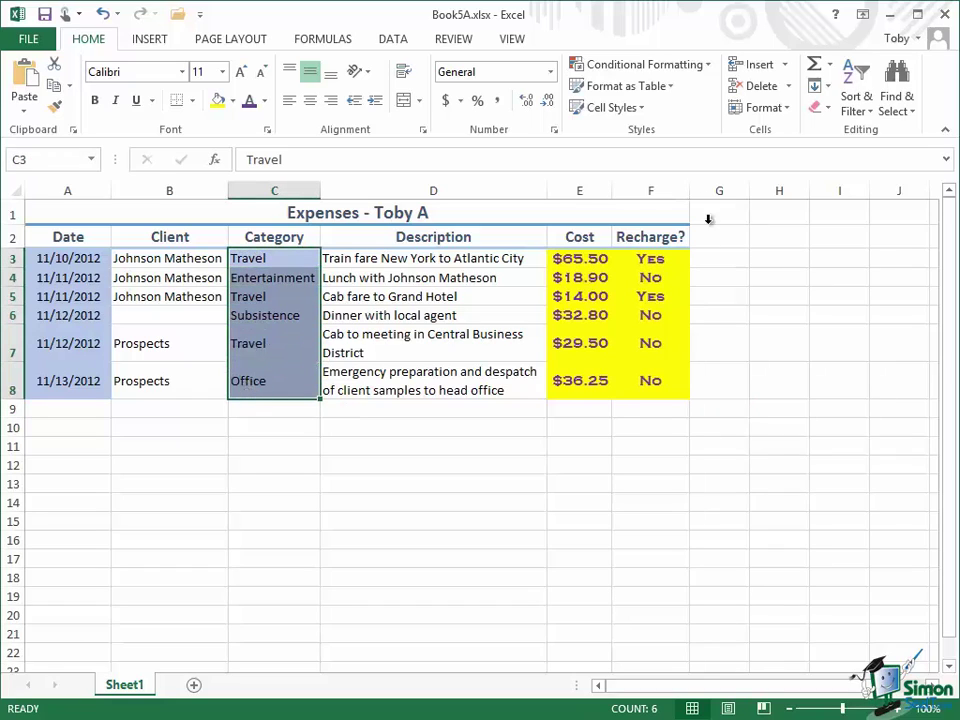
left_click(643, 108)
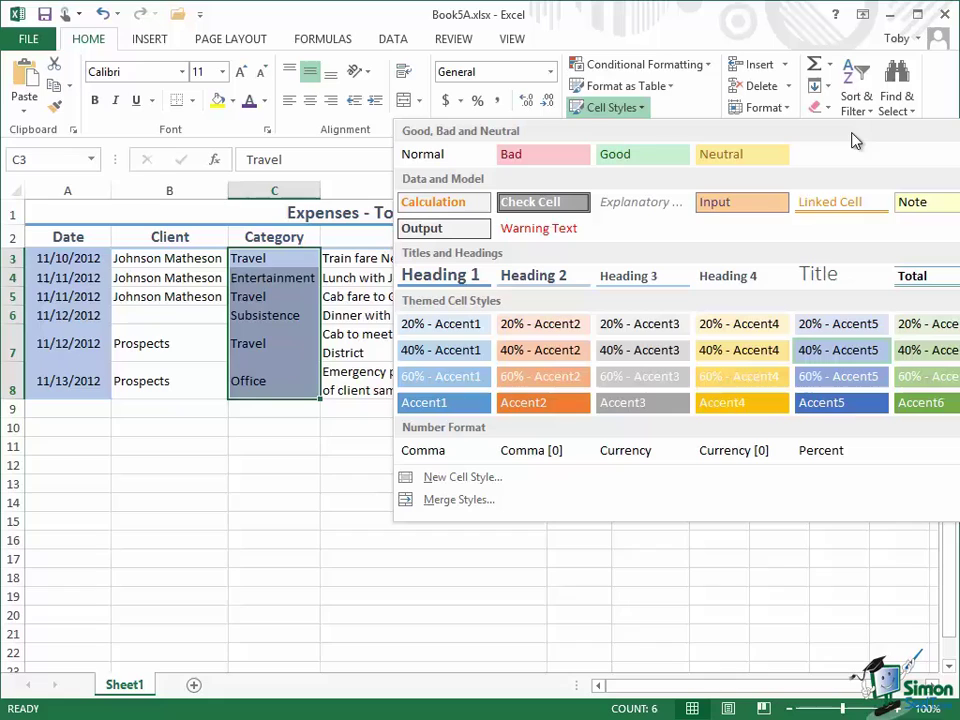
left_click(433, 155)
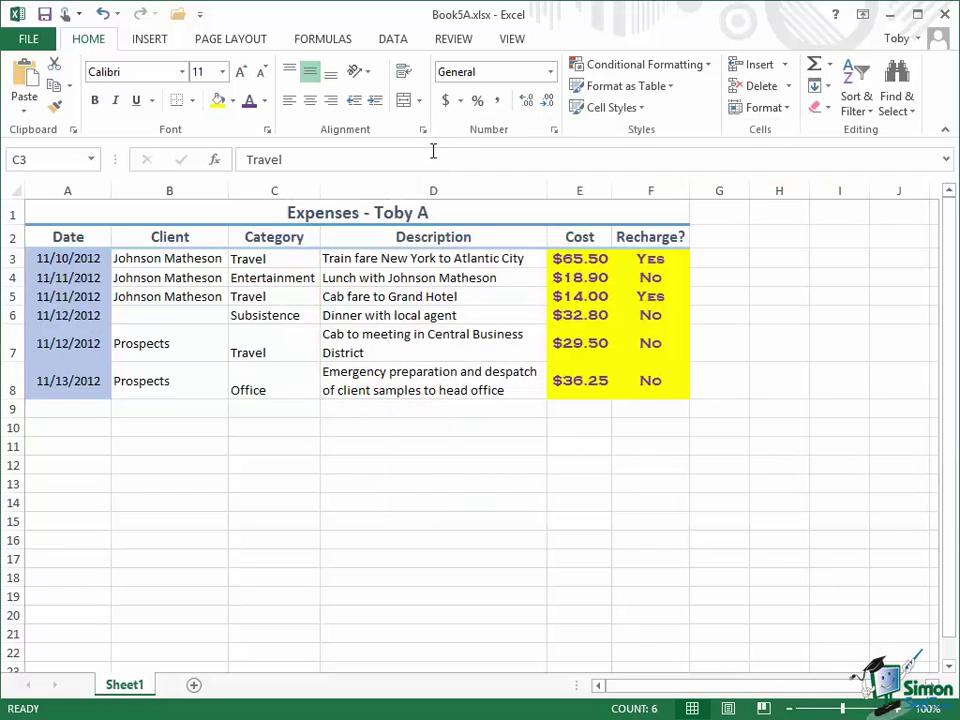
left_click(720, 407)
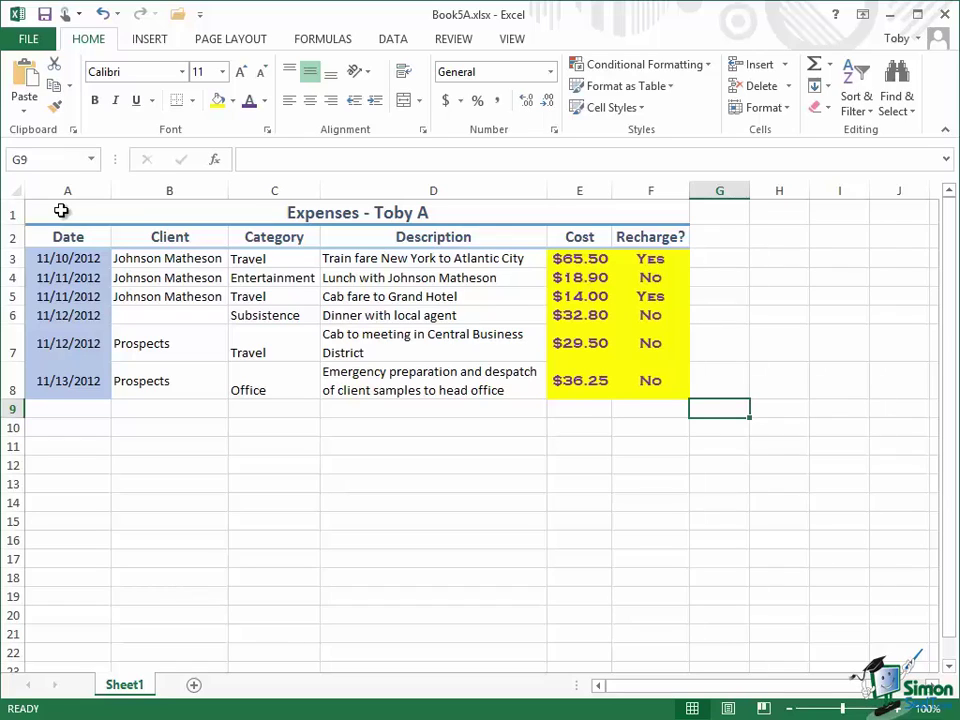
Step: Add a bottom border to the whole expenses table, A1:F8
left_click_drag(61, 210, 670, 393)
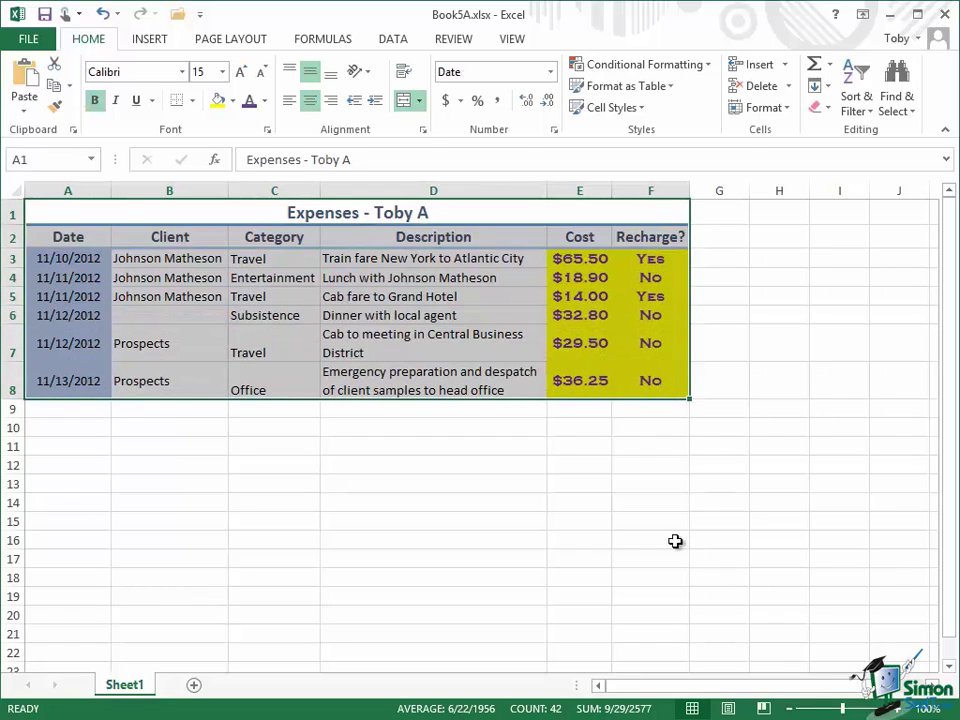
left_click(193, 101)
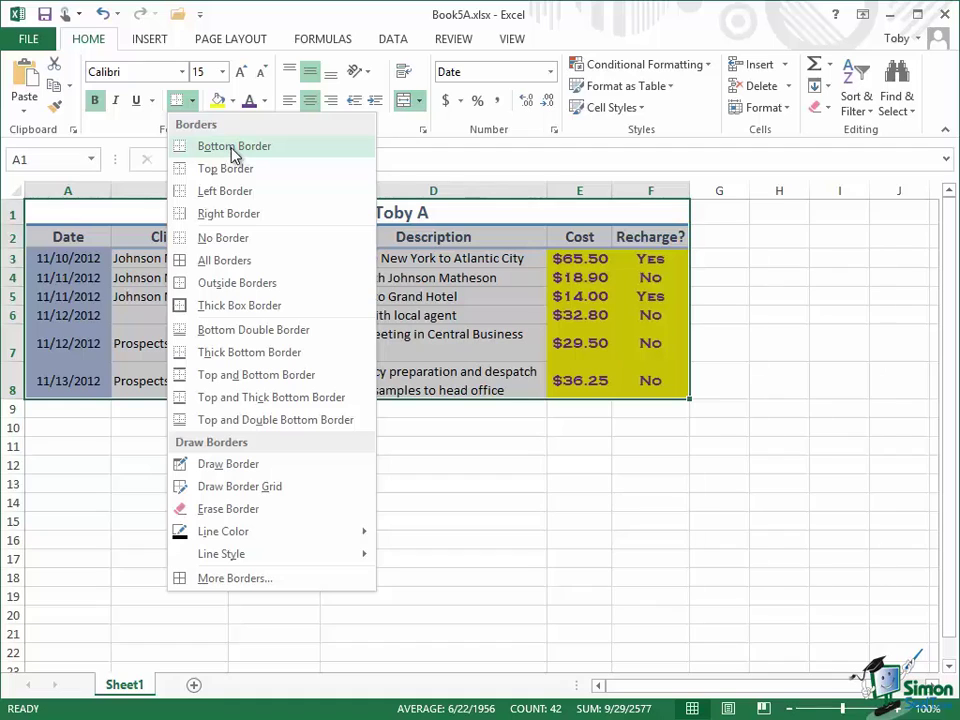
left_click(232, 148)
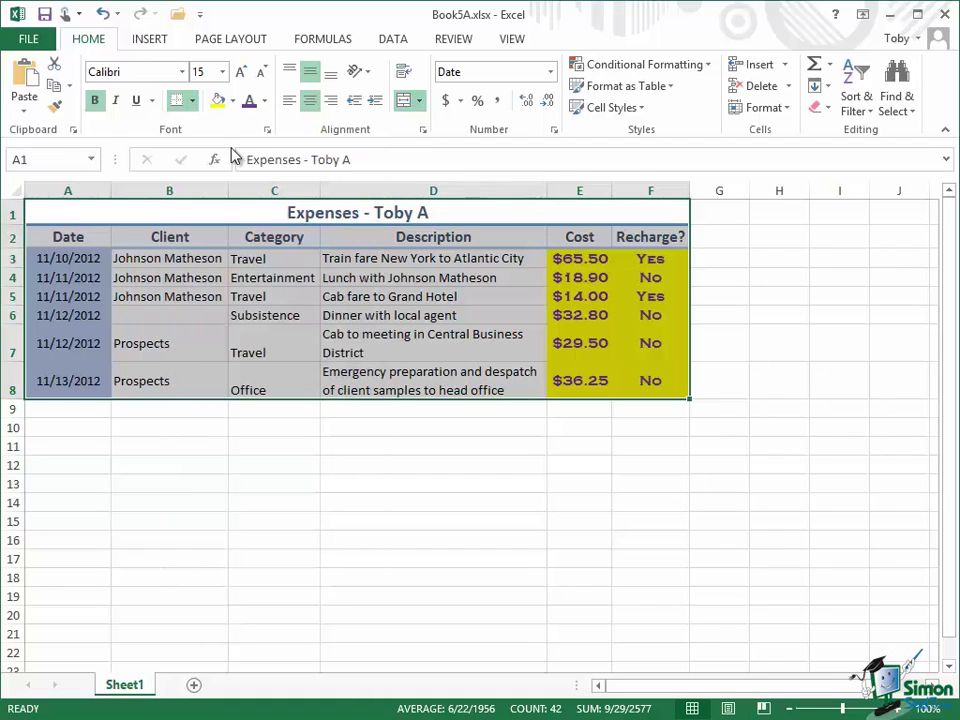
left_click(848, 408)
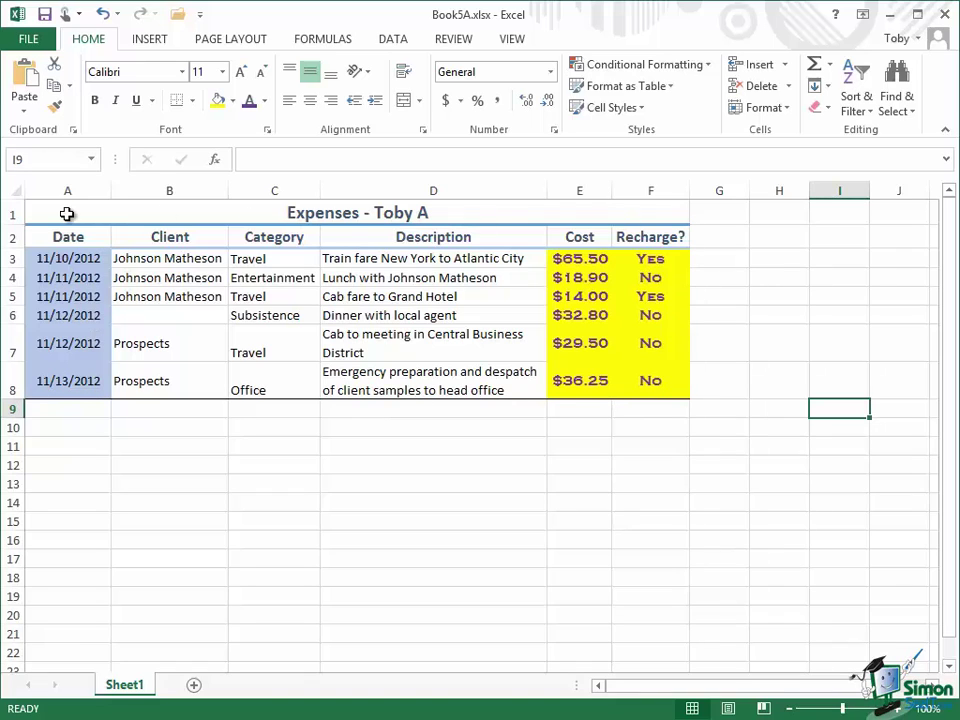
Step: Apply All Borders to every cell of the expenses table, A1:F8
left_click_drag(66, 213, 135, 410)
left_click_drag(410, 390, 603, 376)
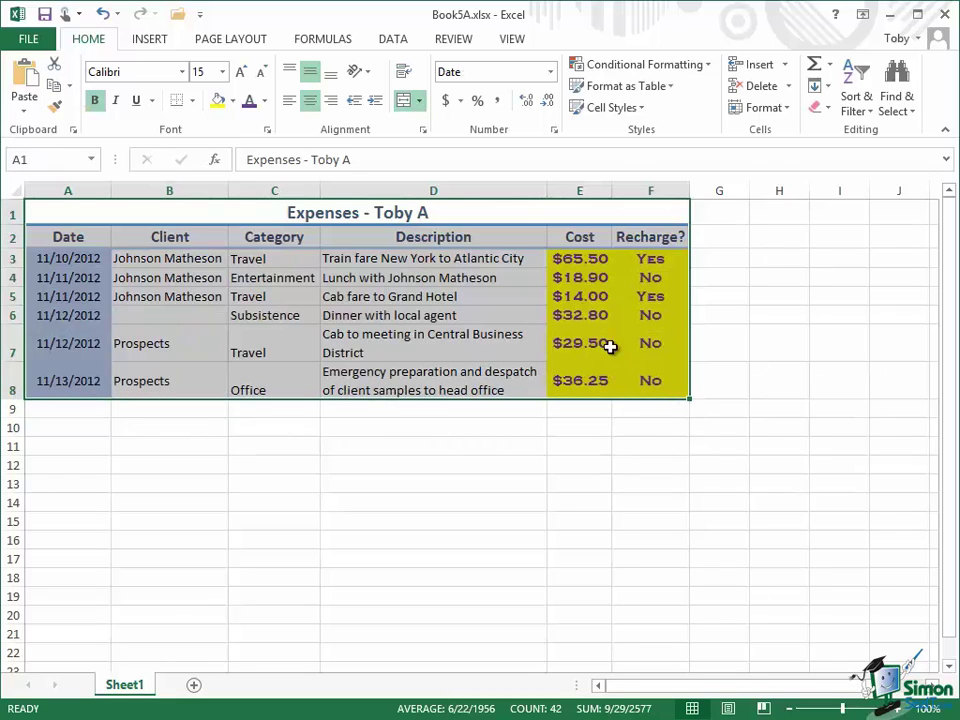
left_click(194, 101)
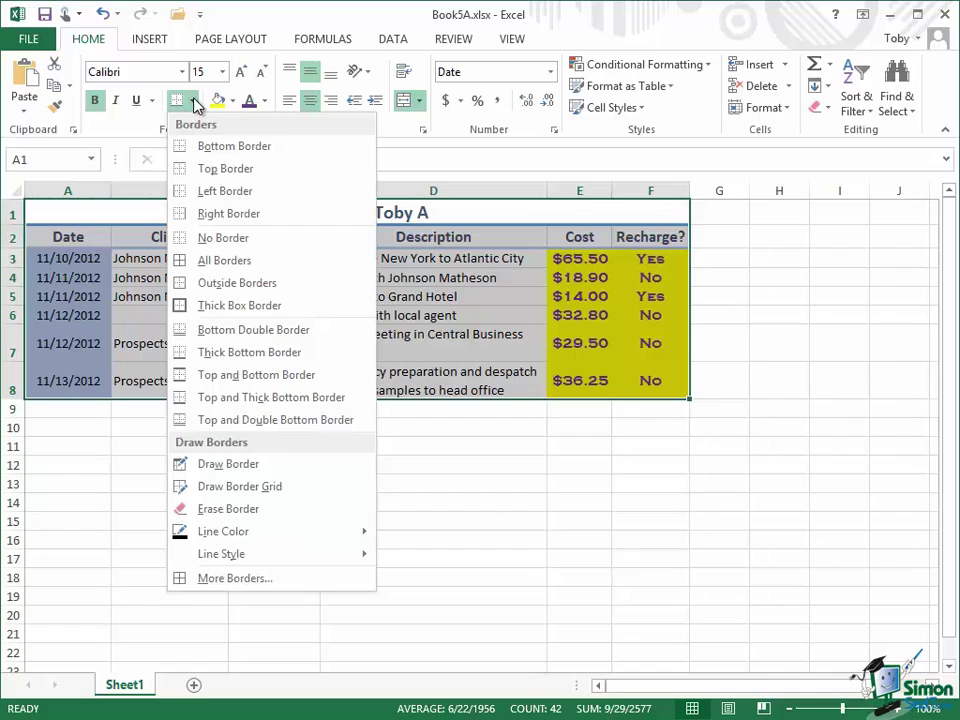
left_click(233, 263)
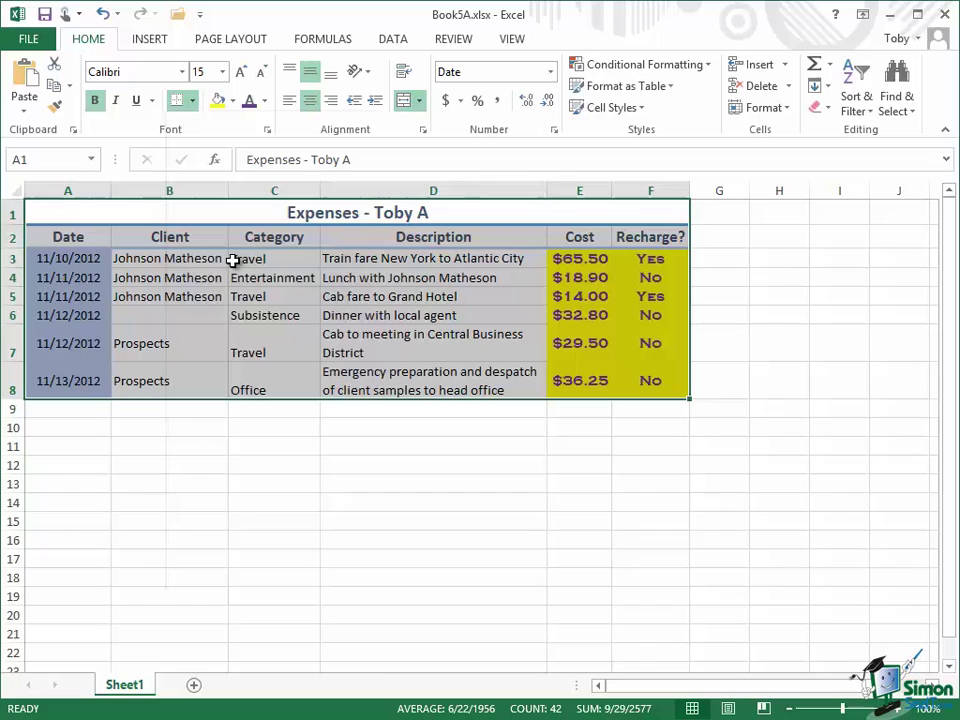
left_click(803, 406)
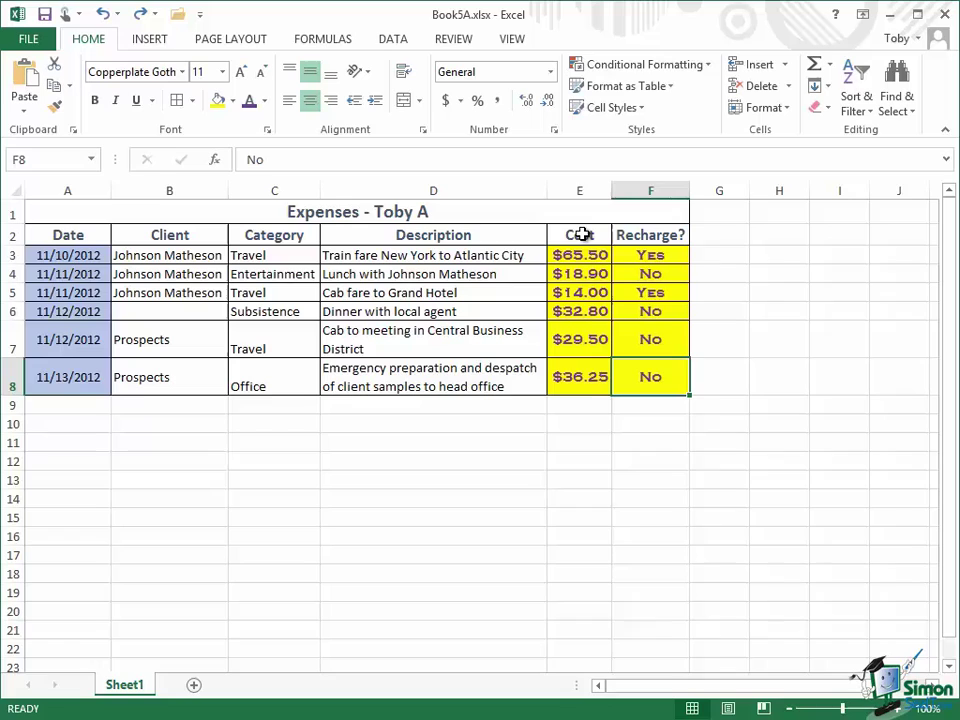
Step: Outline the Cost column cells E2:E8 with a Thick Box Border
left_click_drag(582, 234, 576, 384)
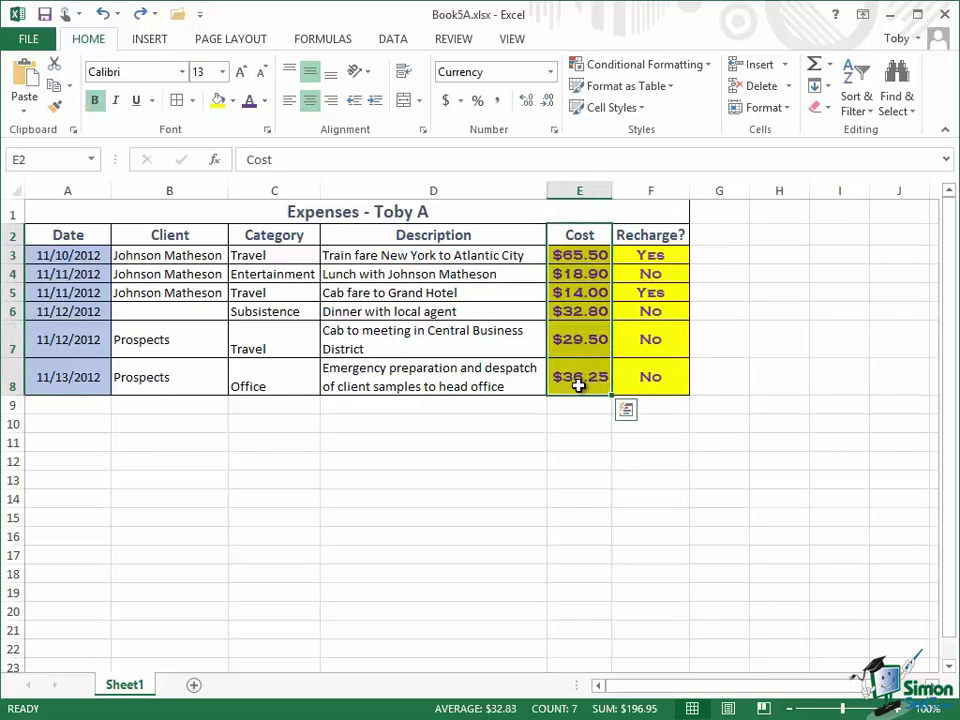
left_click(193, 101)
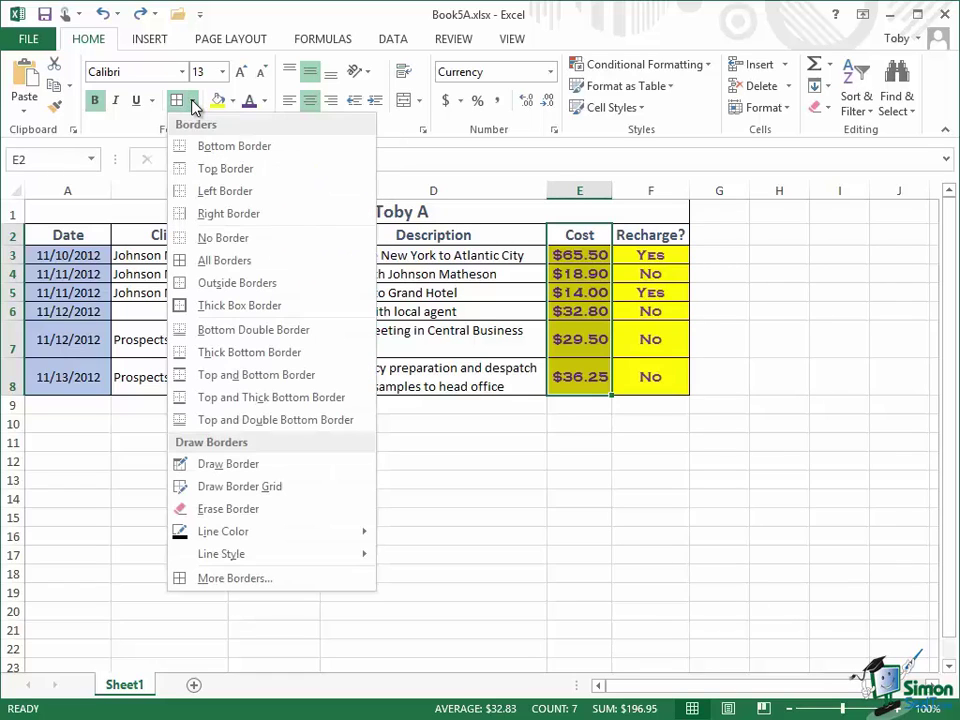
left_click(226, 306)
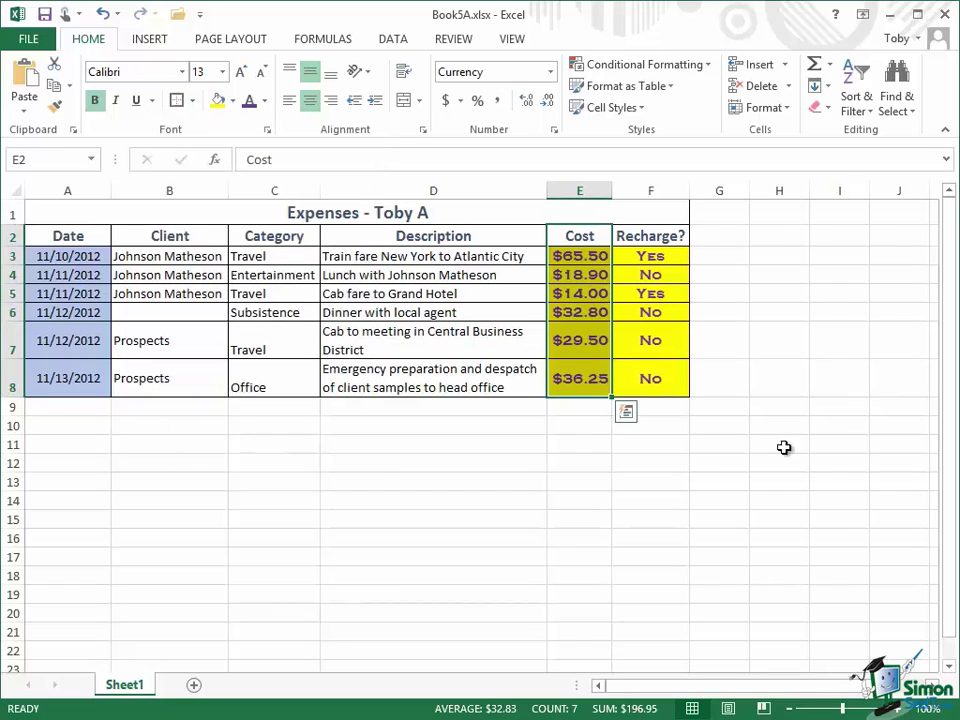
left_click(830, 317)
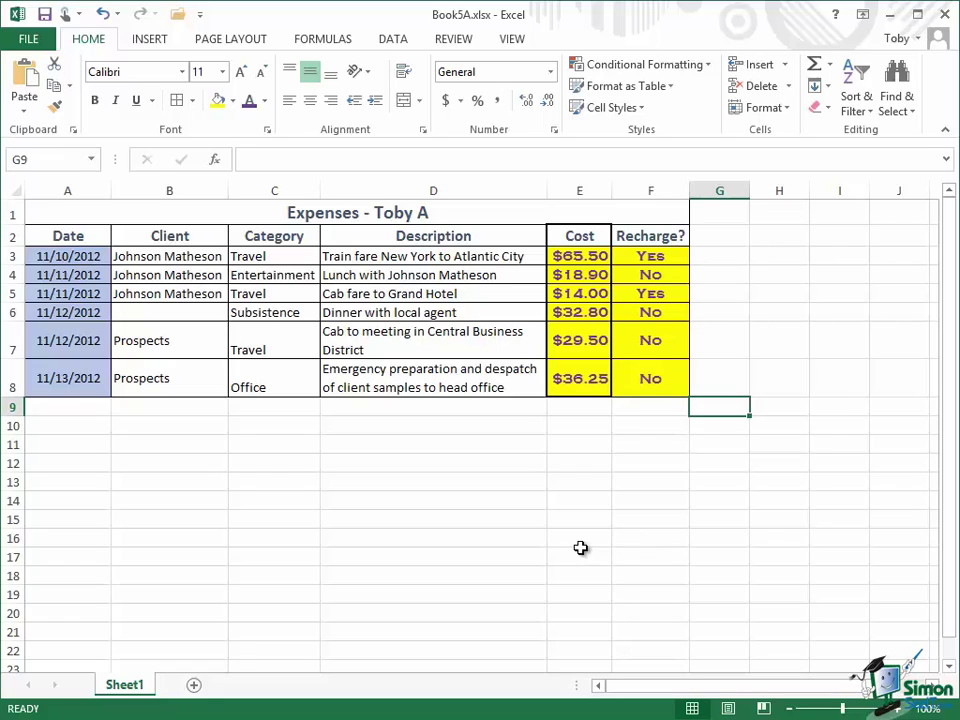
Step: Set the inside borders of B2:D8 to a thin dash-dot line in the cell formatting settings
left_click(180, 243)
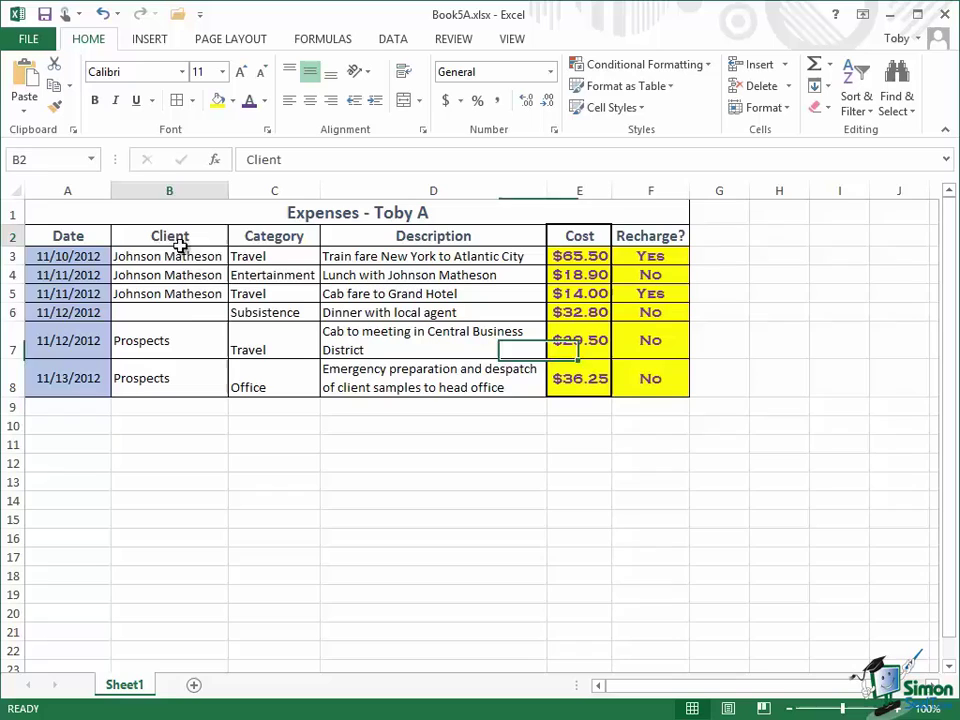
left_click_drag(180, 243, 447, 387)
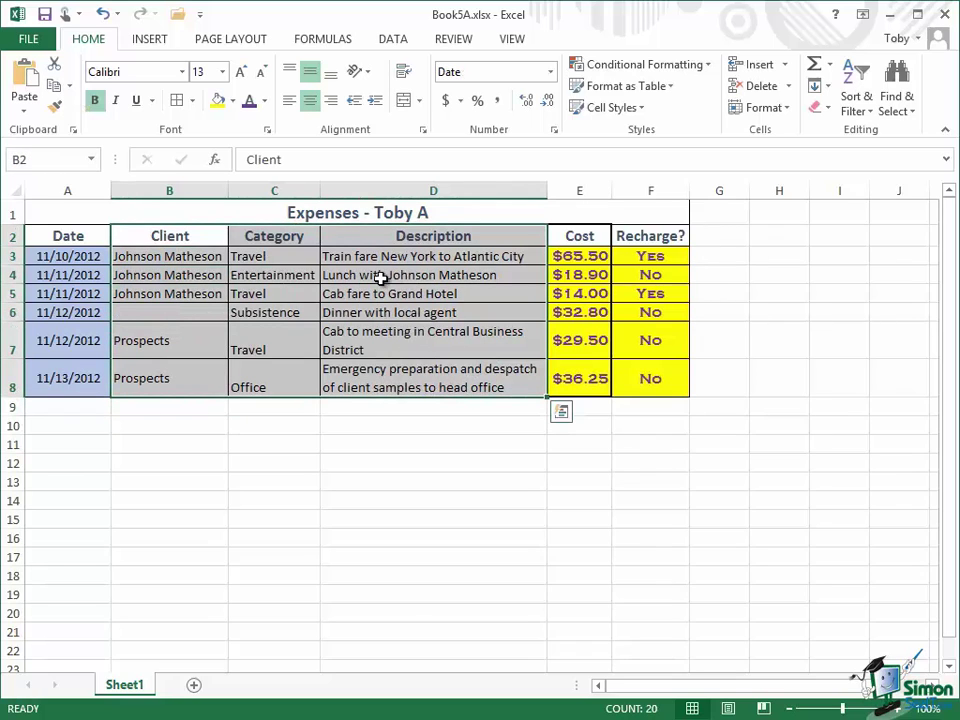
left_click(195, 101)
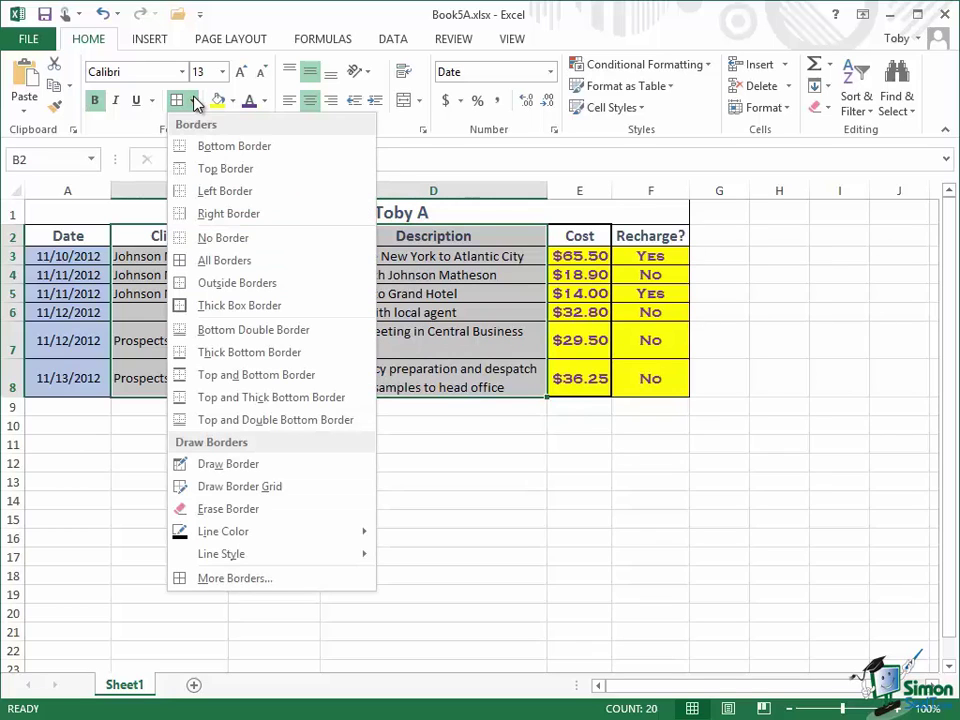
left_click(222, 579)
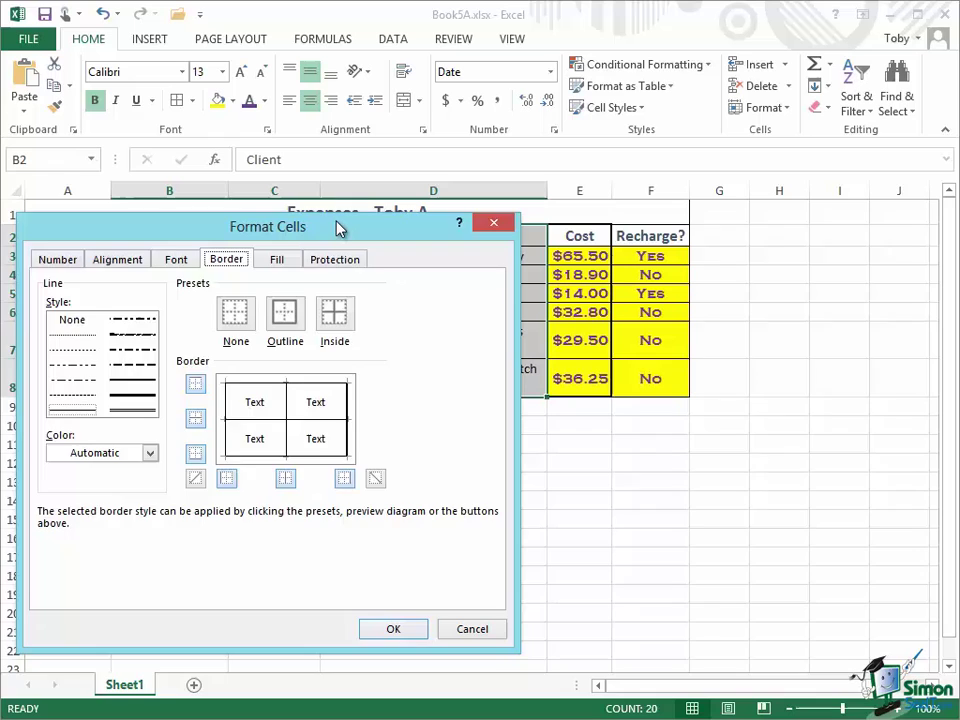
left_click_drag(336, 227, 184, 265)
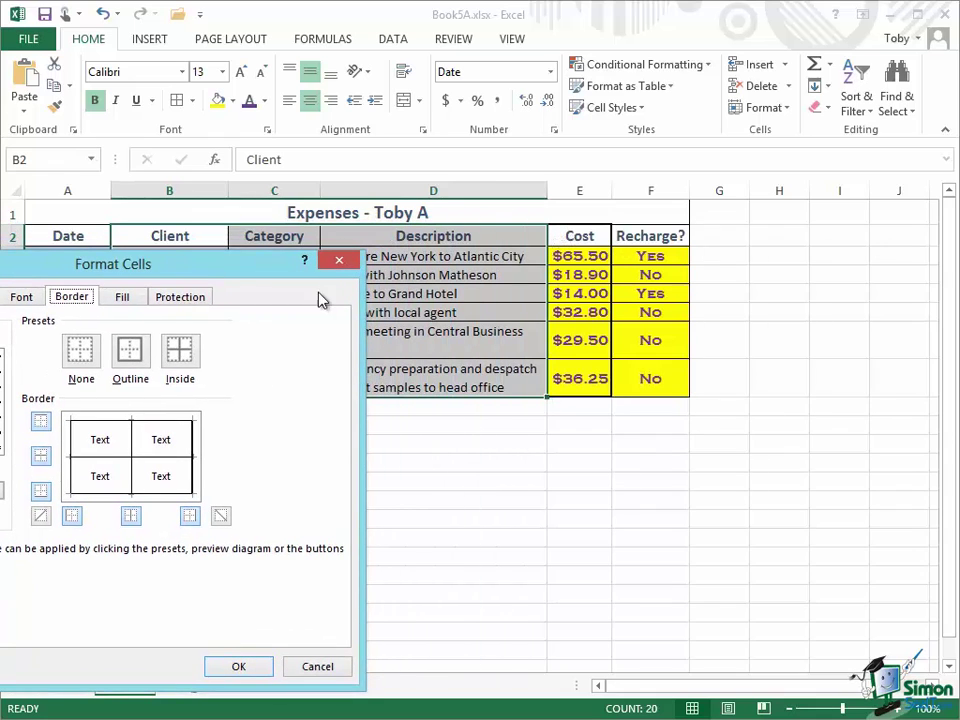
left_click_drag(199, 267, 396, 214)
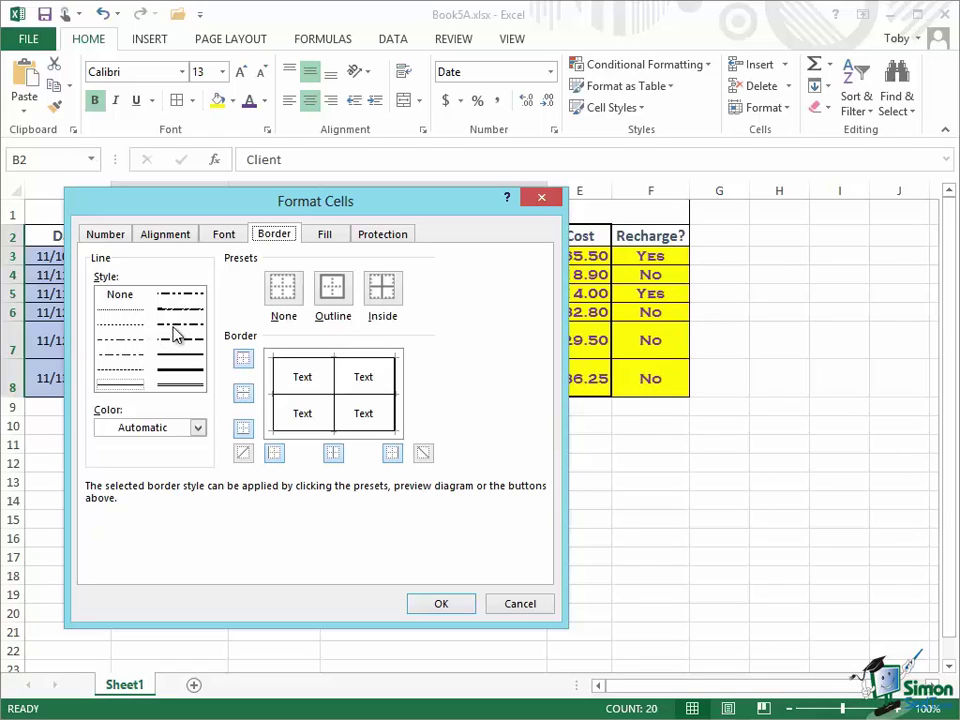
left_click(119, 356)
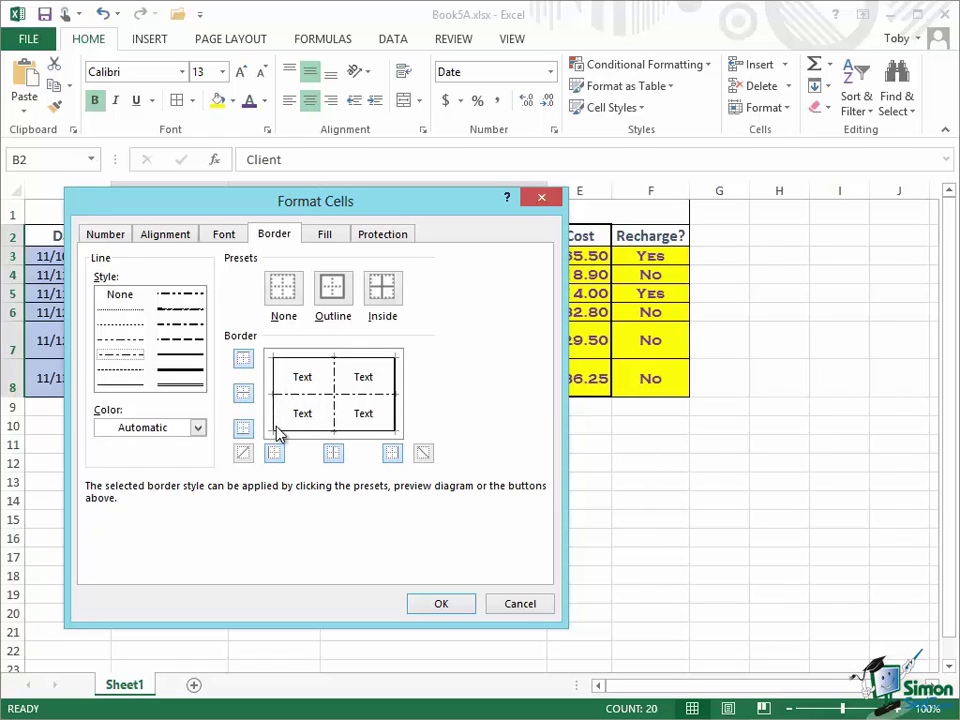
Step: Give B2:D8 a thick solid left edge, toggle its bottom border, and apply the custom borders
left_click(181, 370)
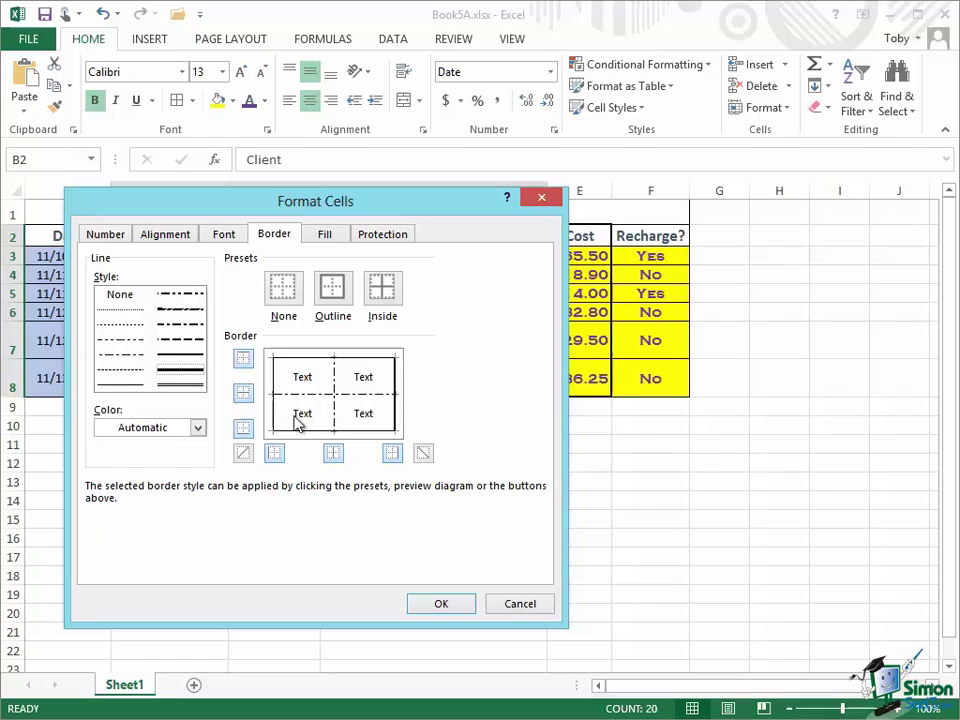
left_click(275, 383)
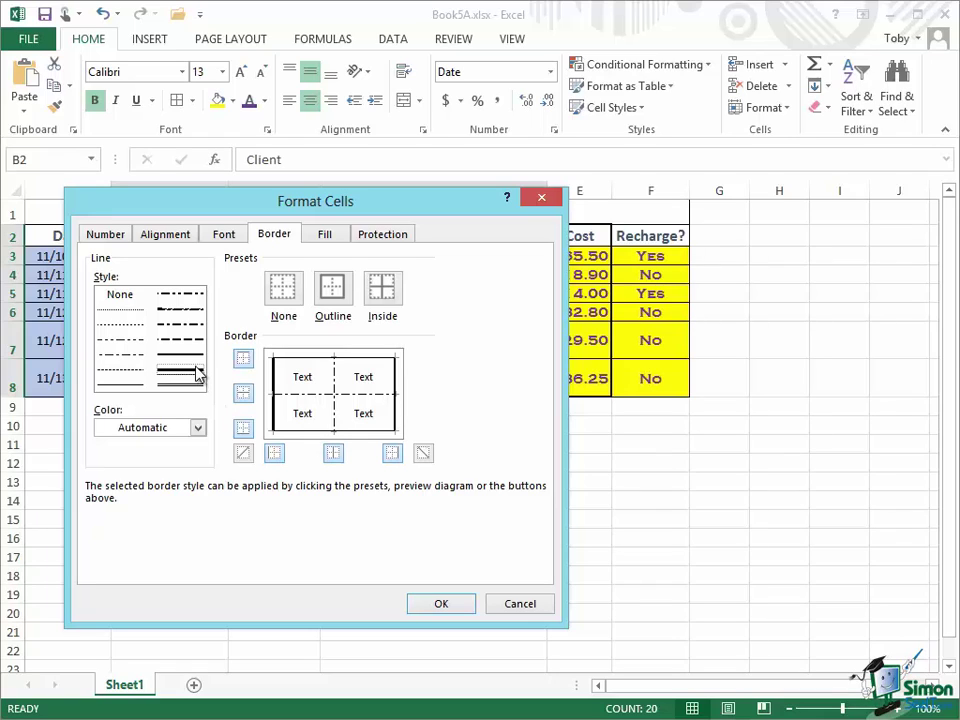
left_click(245, 430)
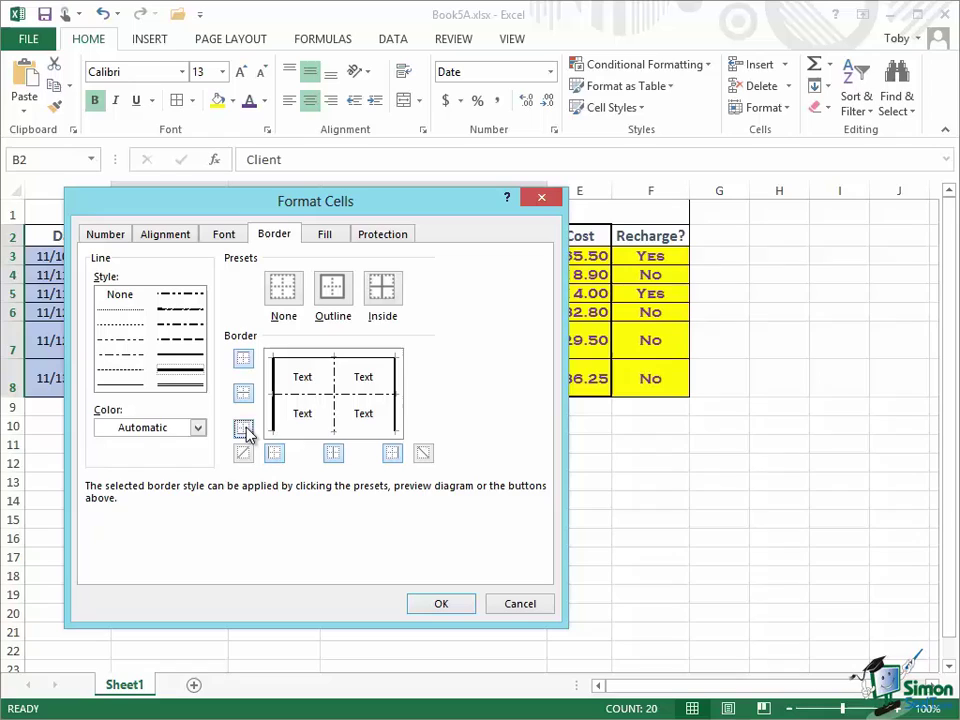
left_click(245, 430)
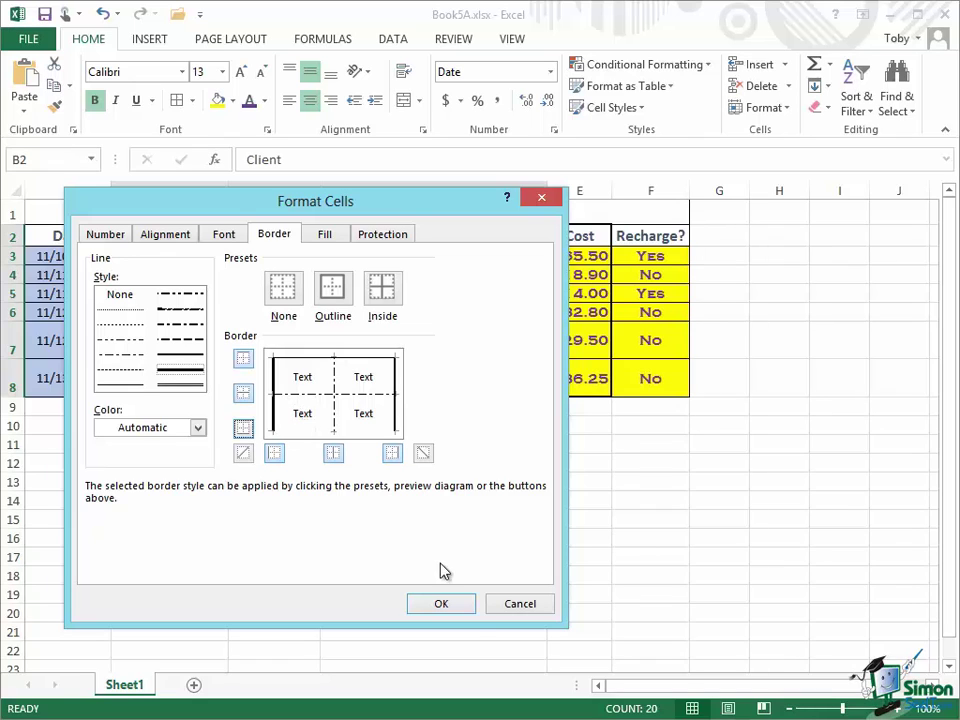
left_click(444, 601)
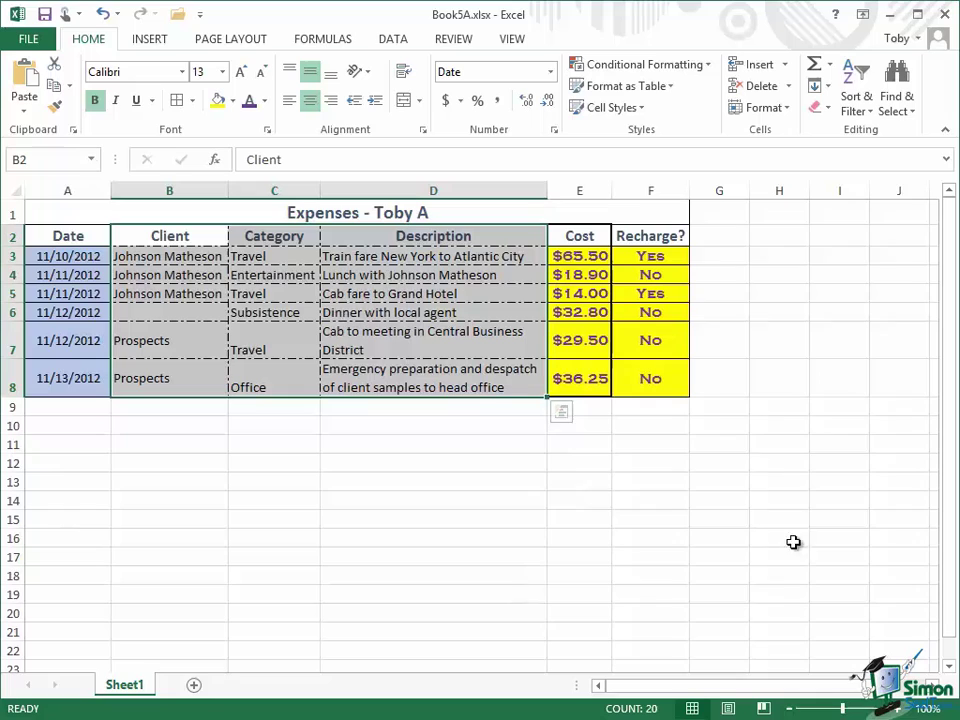
left_click(727, 415)
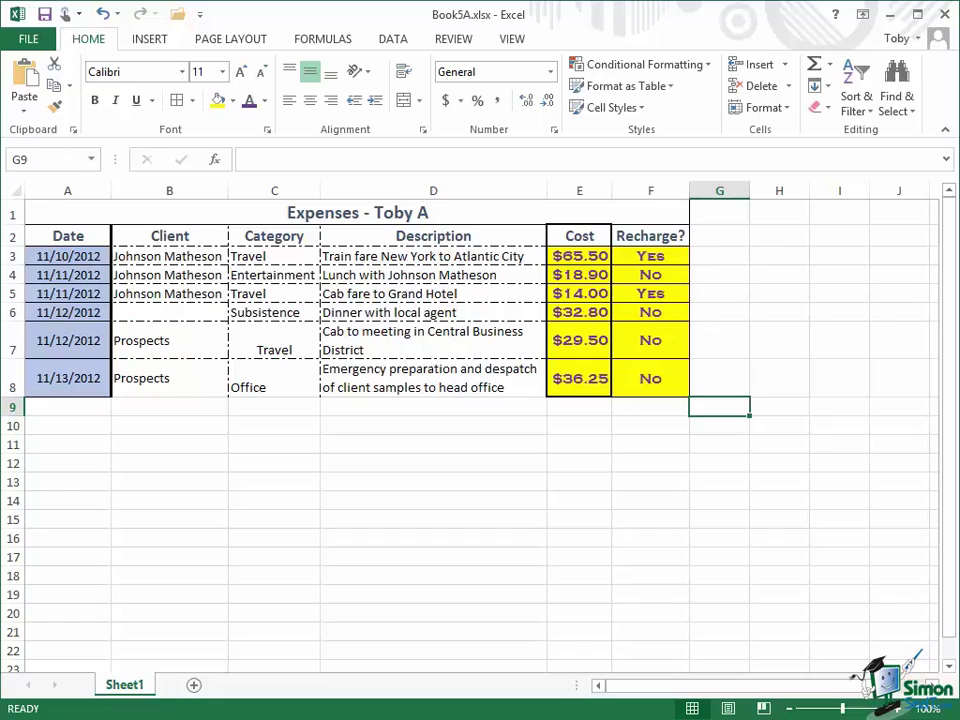
Step: Switch the command spacing to Touch mode and middle-align the Travel entry in C7 vertically
left_click(66, 14)
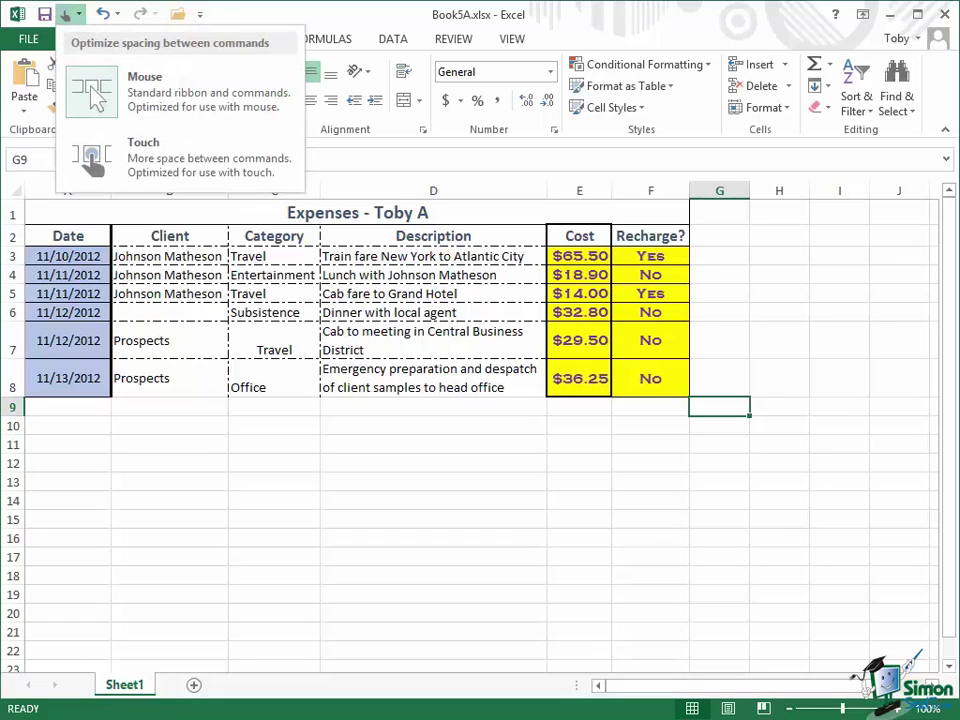
left_click(143, 150)
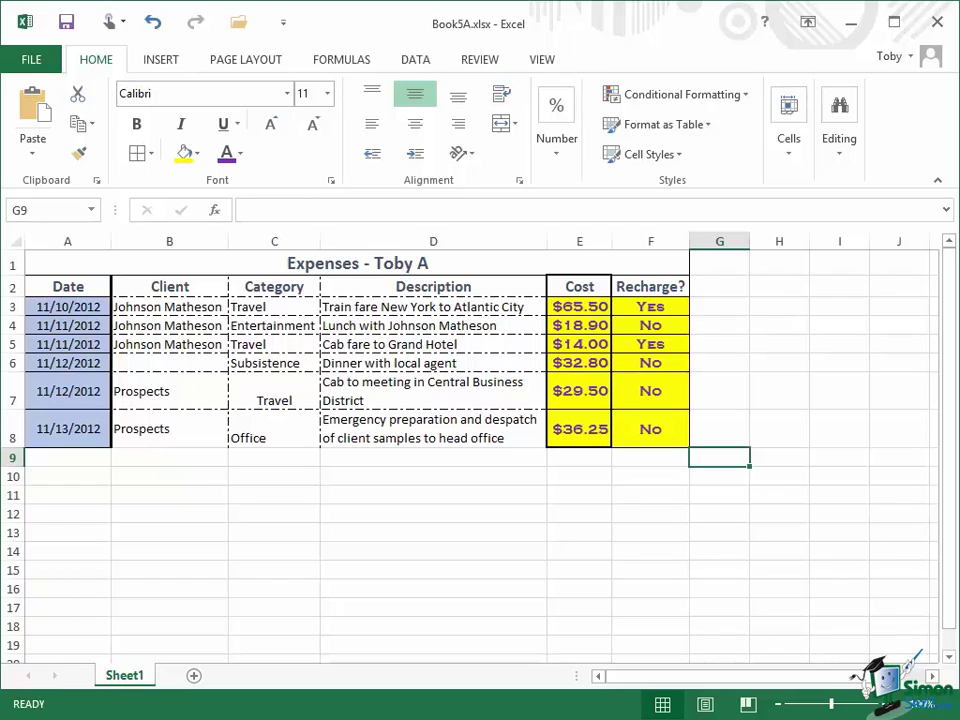
left_click(274, 390)
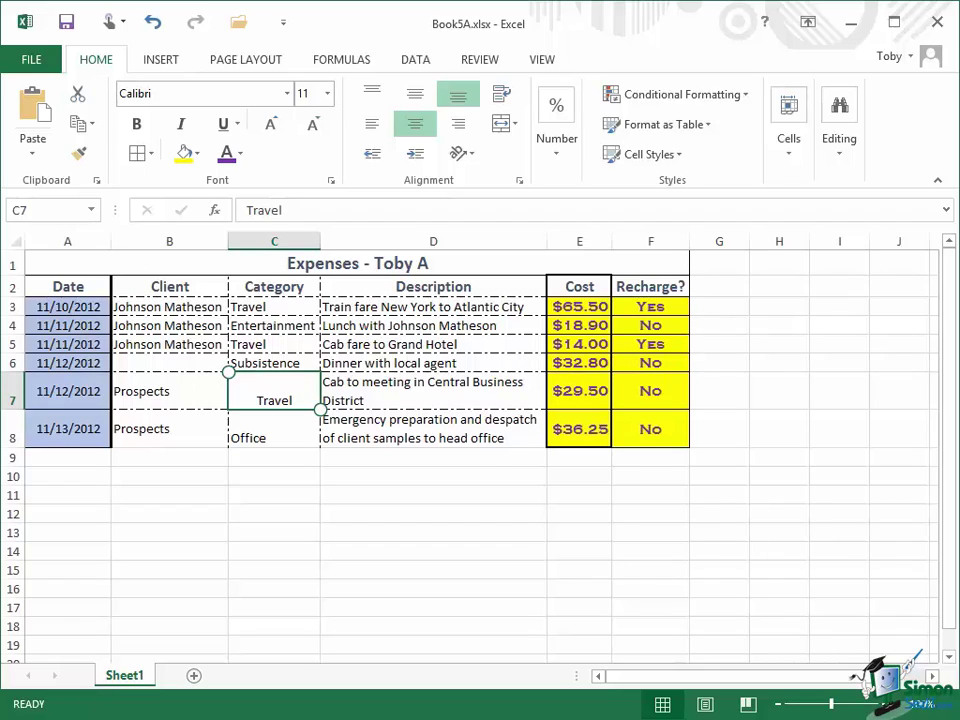
key("alt+h")
key("a")
key("m")
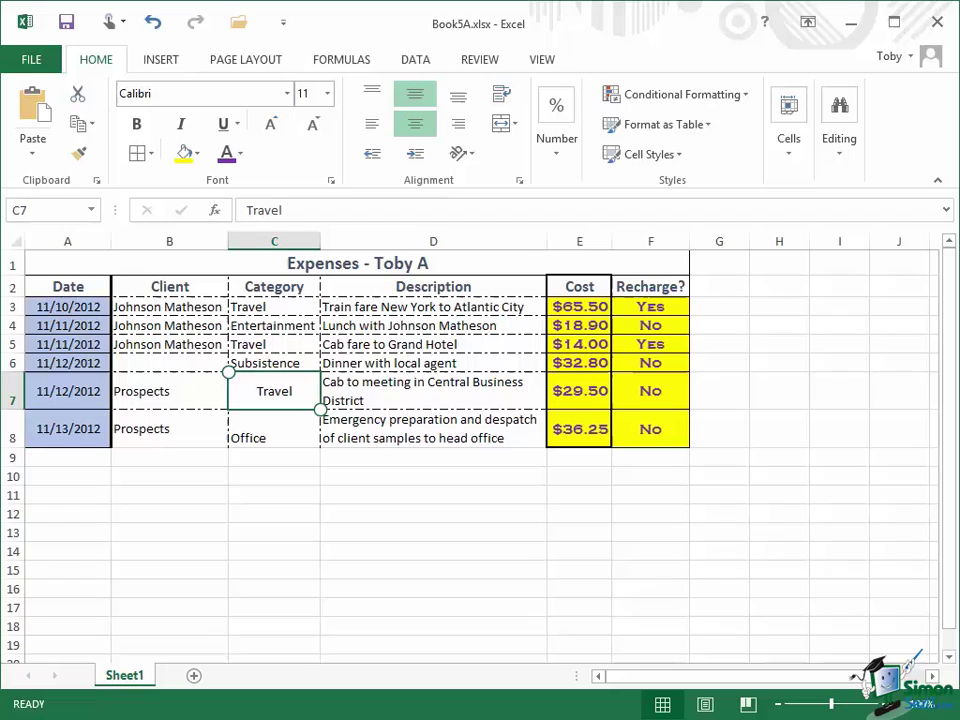
Step: Surround the Travel cell C7 with a Thick Box Border
key("alt+h")
key("b")
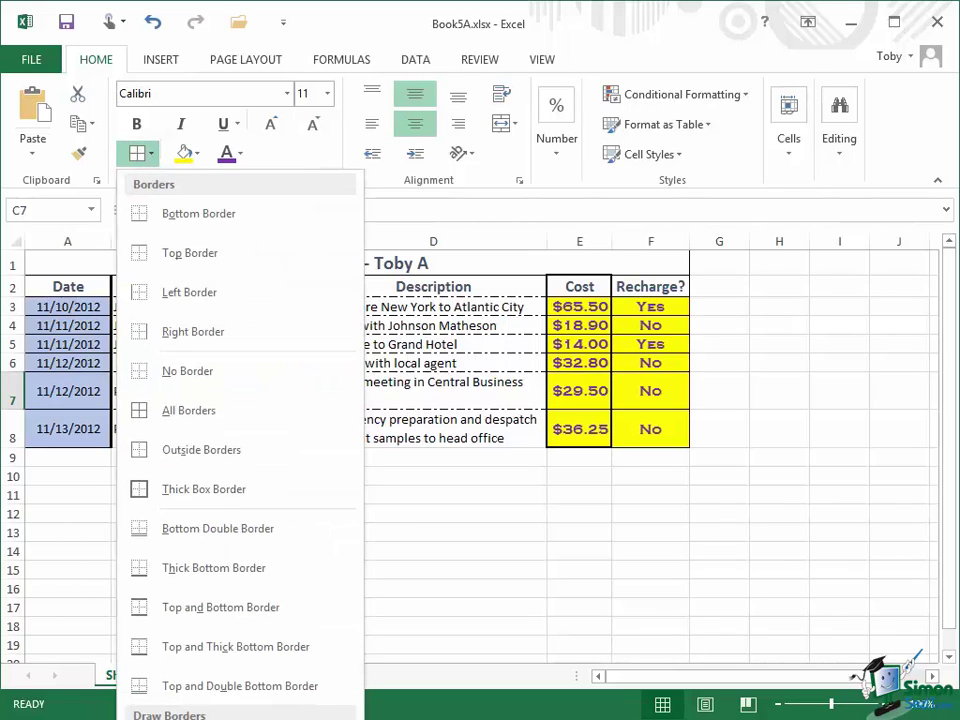
left_click(207, 494)
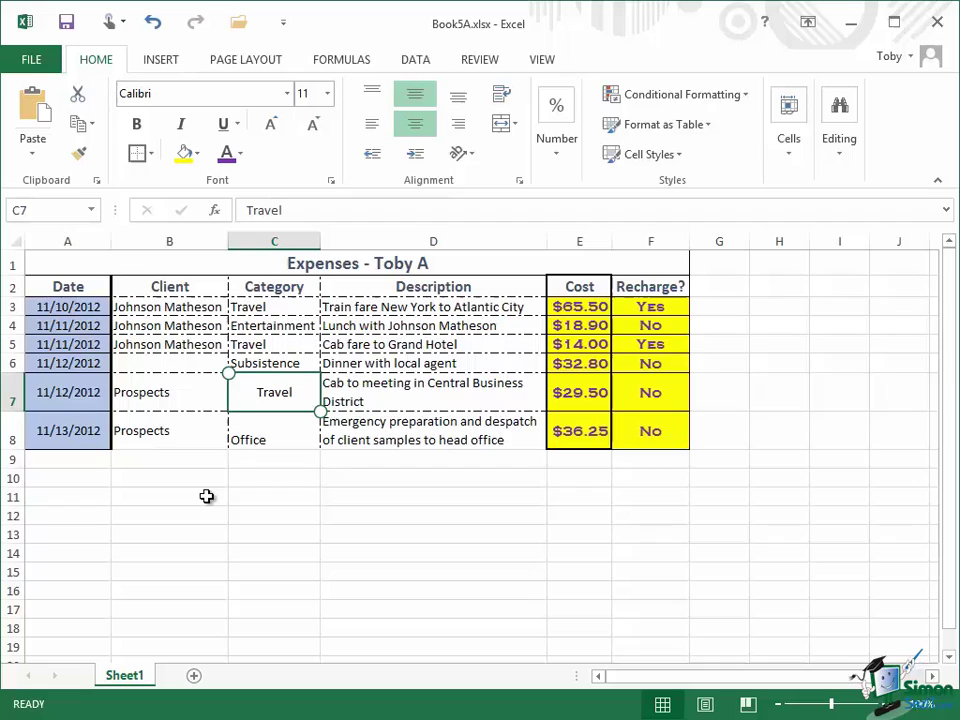
Step: Bring up the full list of touch commands for the "Dinner with local agent" cell, D6
key("Up")
key("Right")
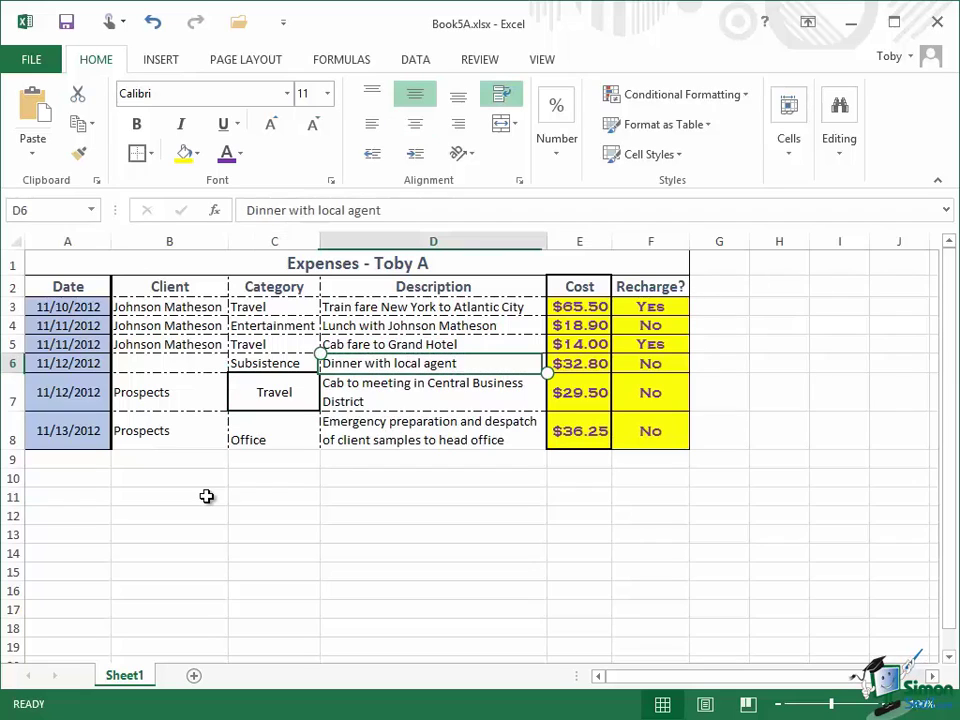
key("shift+F10")
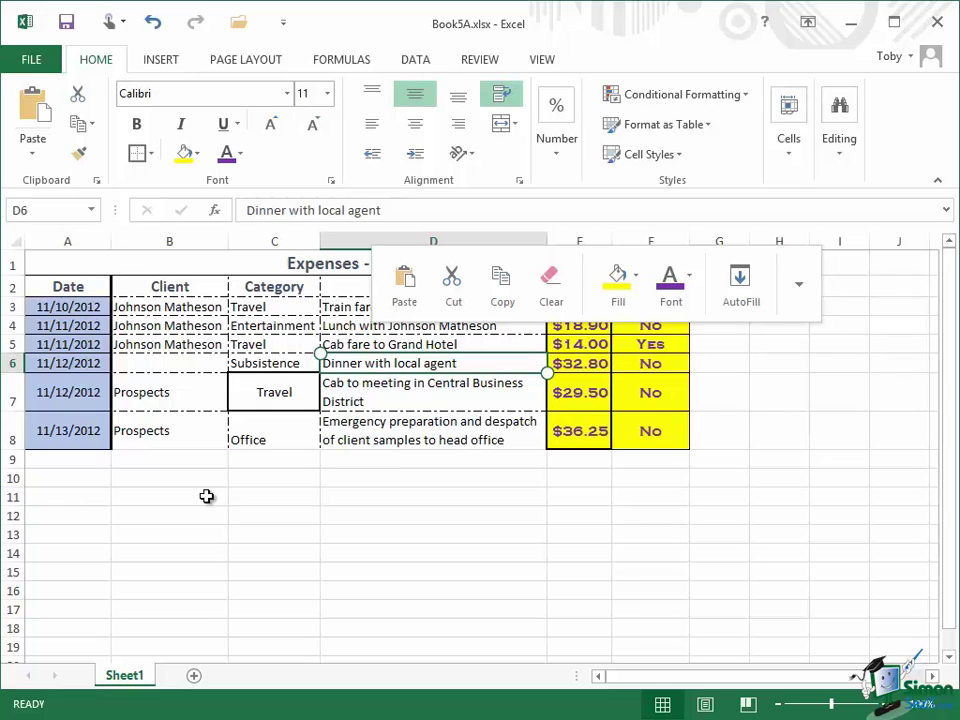
left_click(798, 284)
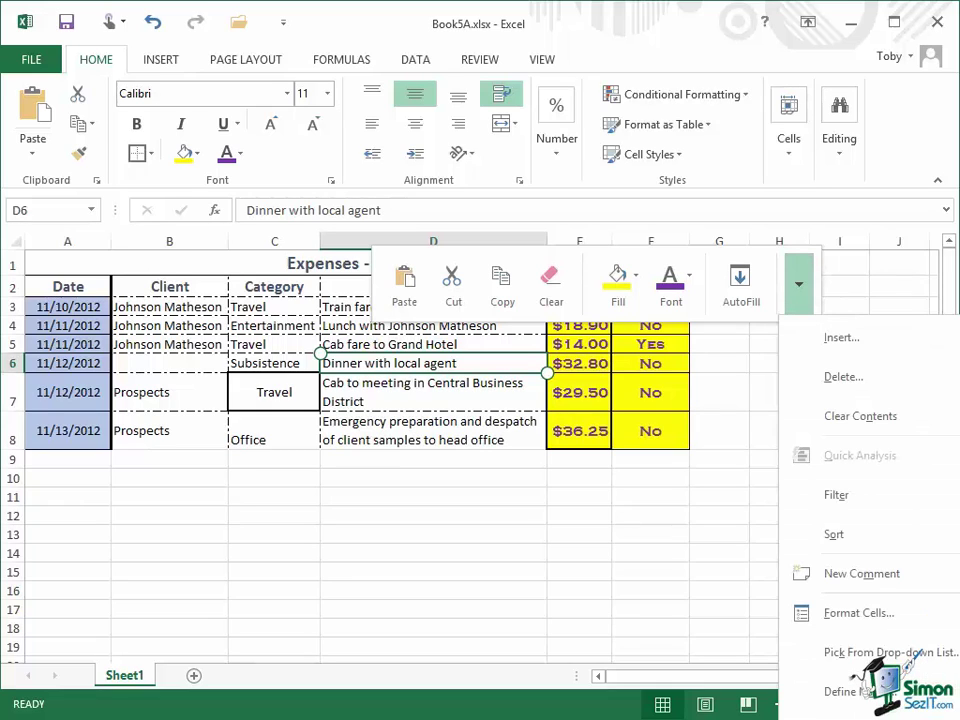